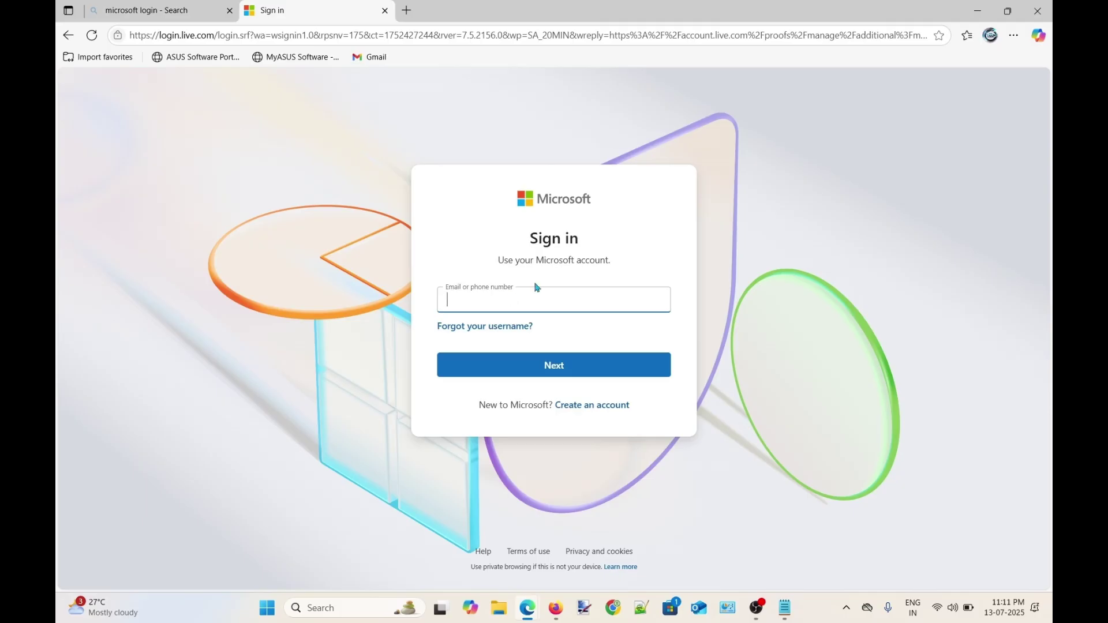
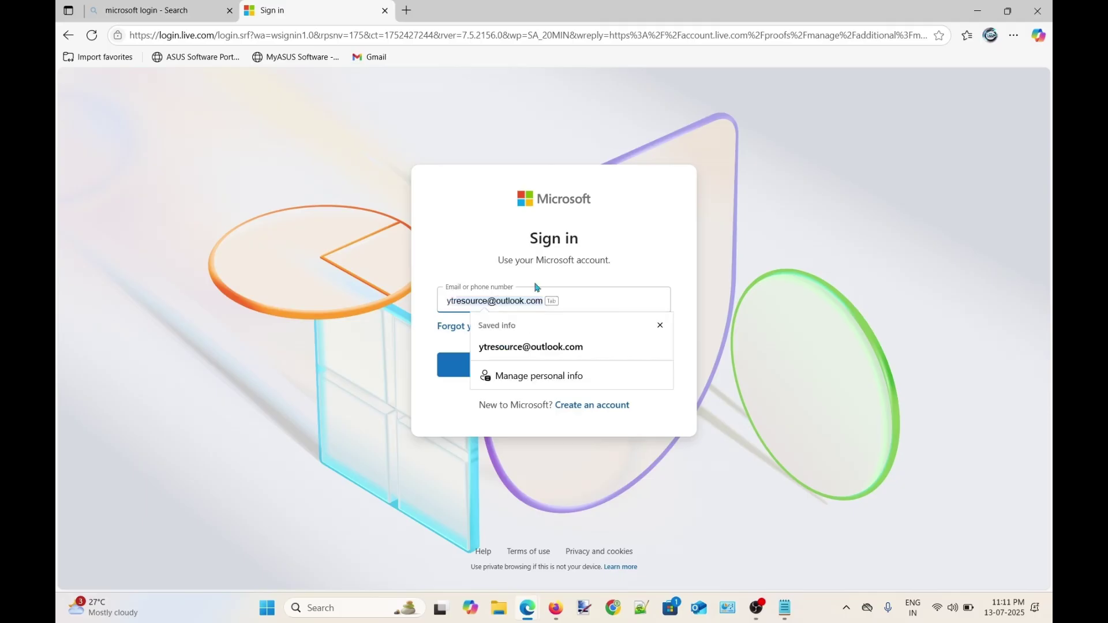
# Enter the account's email address and submit it to sign in to Microsoft account
pyautogui.press('Return')
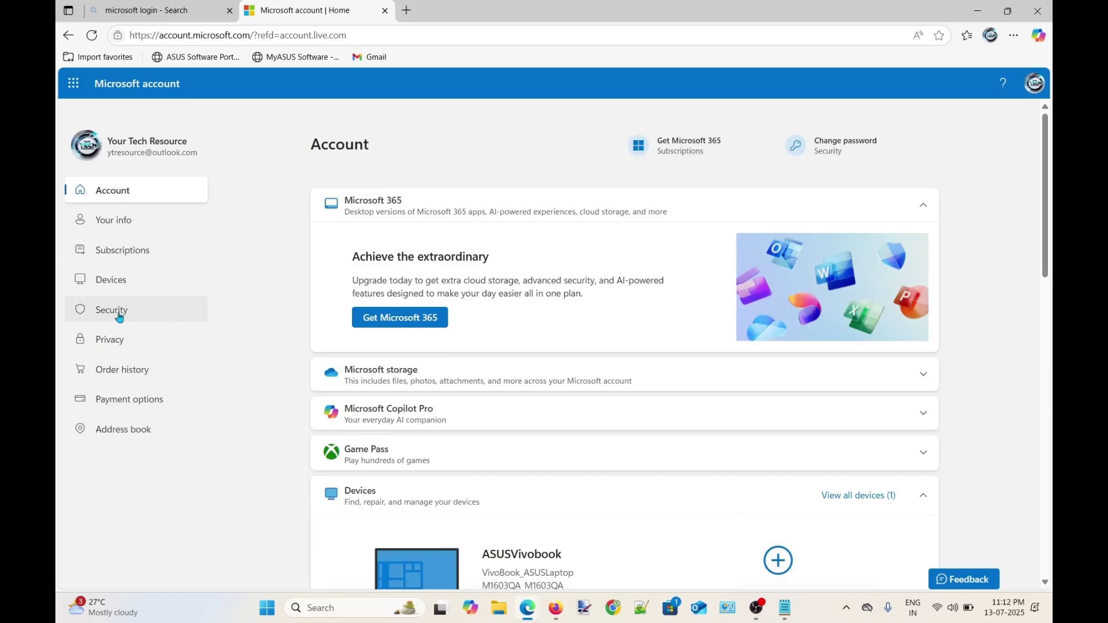
# Go to Security and open Manage how I sign in to reach Additional security options
pyautogui.click(135, 322)
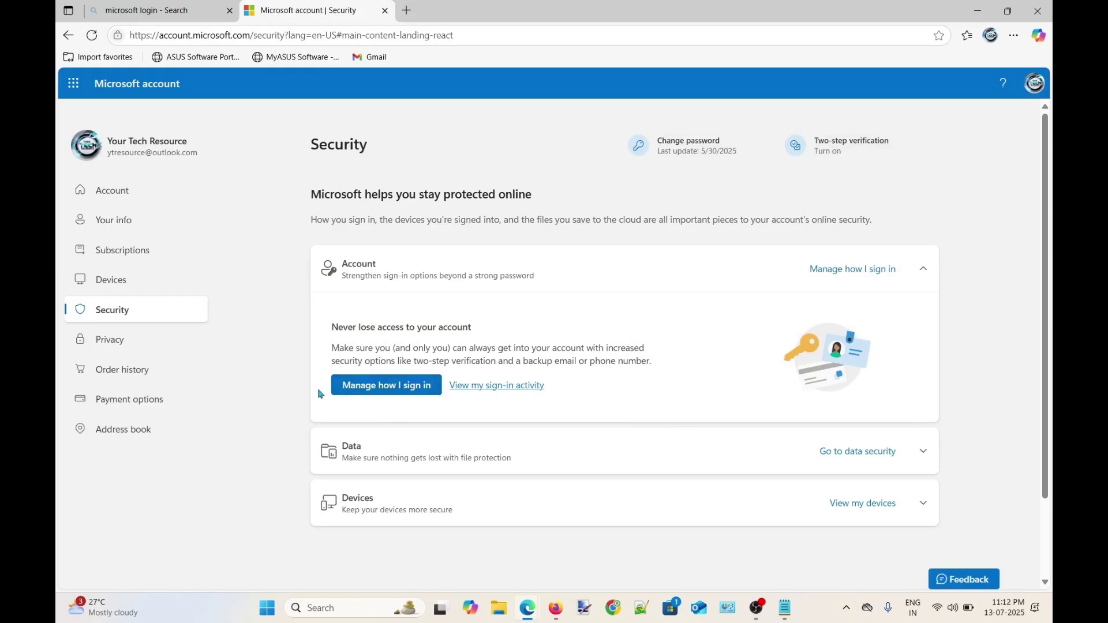
pyautogui.click(408, 394)
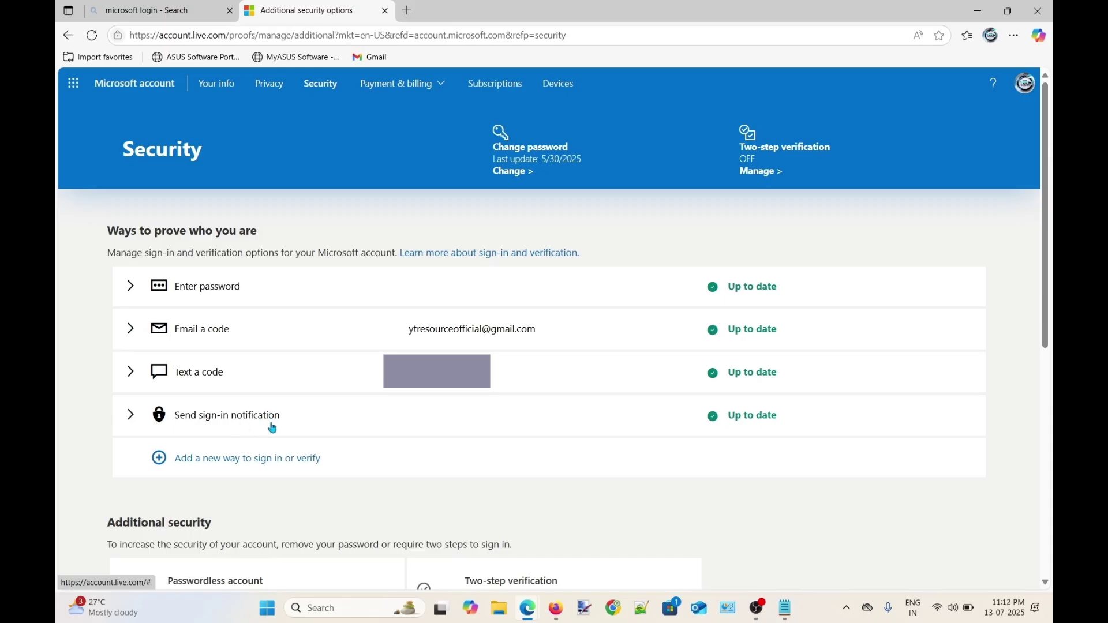
# Expand the Send sign-in notification method and remove it
pyautogui.click(135, 416)
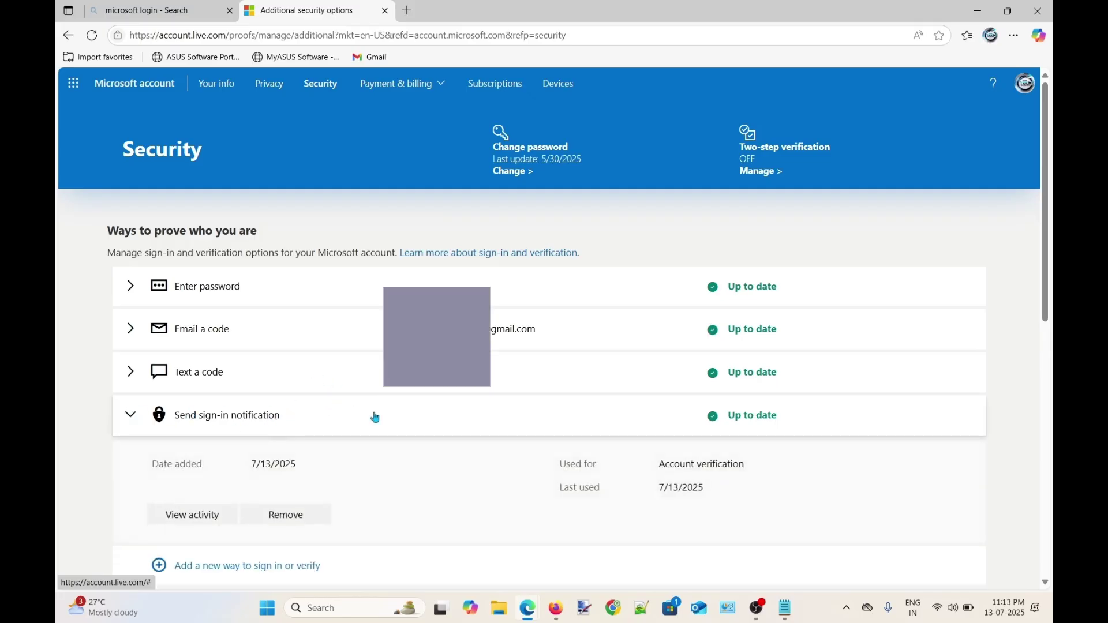
pyautogui.scroll(-1, 371, 416)
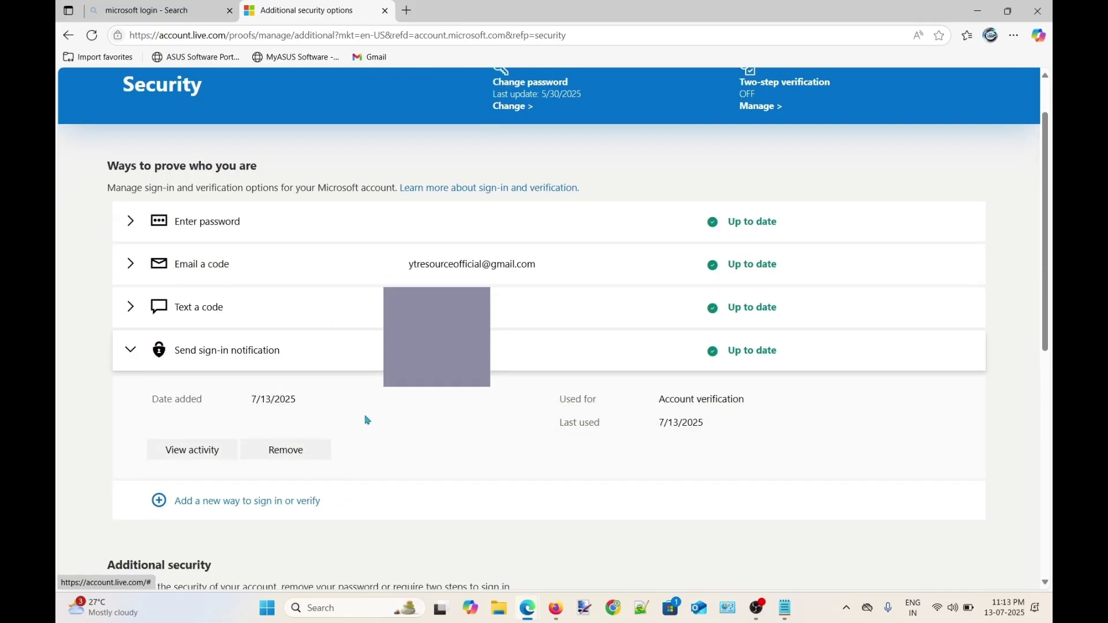
pyautogui.click(296, 457)
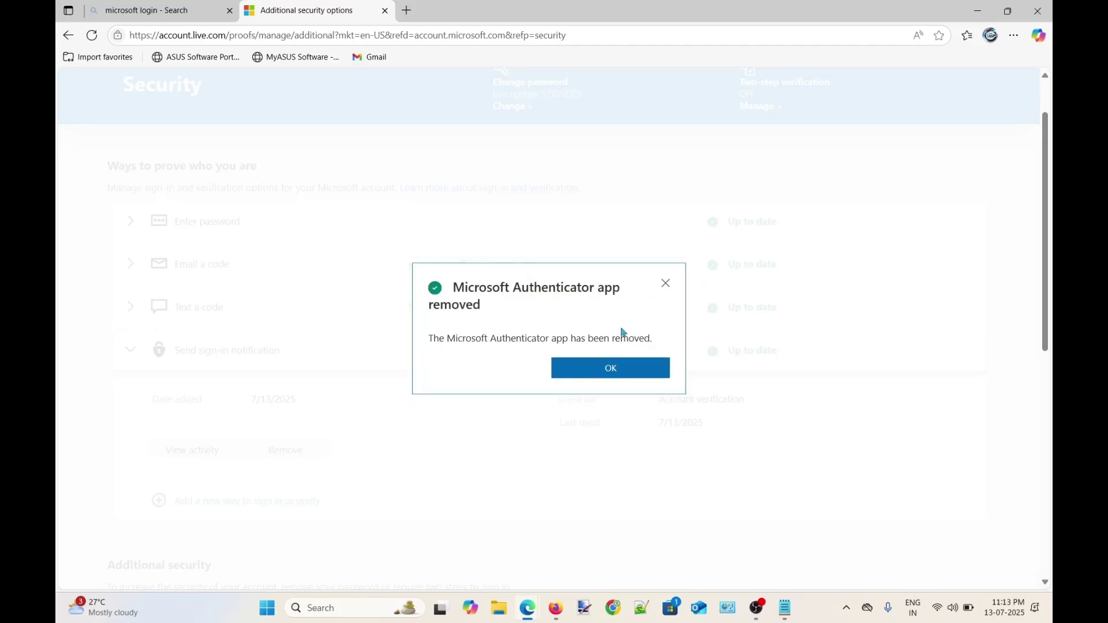
# Highlight the removal confirmation message, then dismiss it with OK
pyautogui.moveTo(450, 287); pyautogui.dragTo(620, 284)
pyautogui.doubleClick(446, 304)
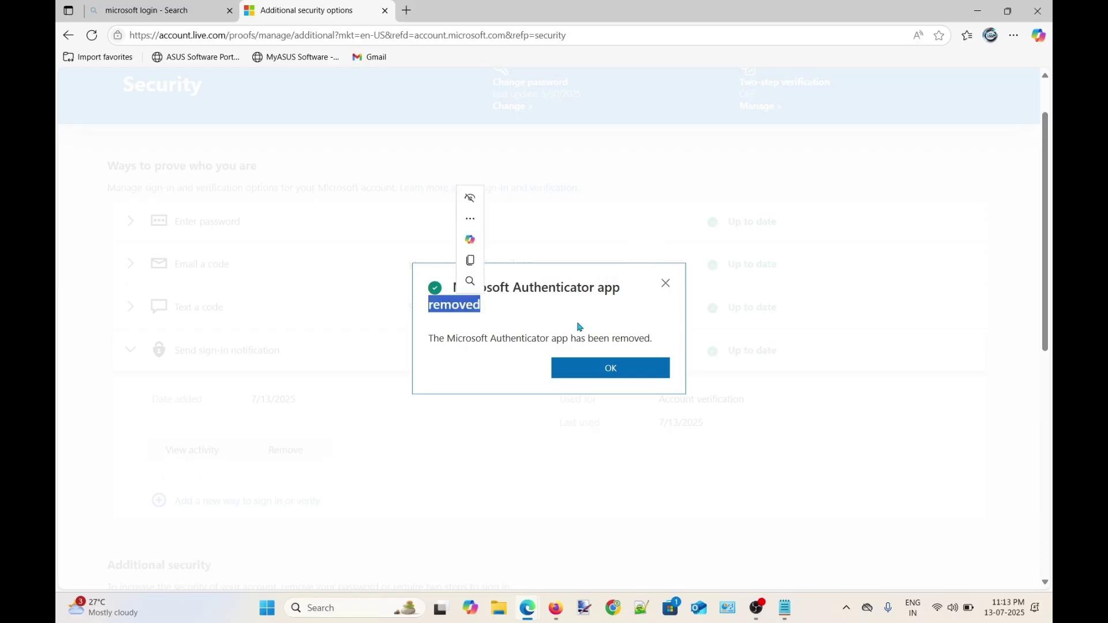
pyautogui.moveTo(443, 339); pyautogui.dragTo(600, 383)
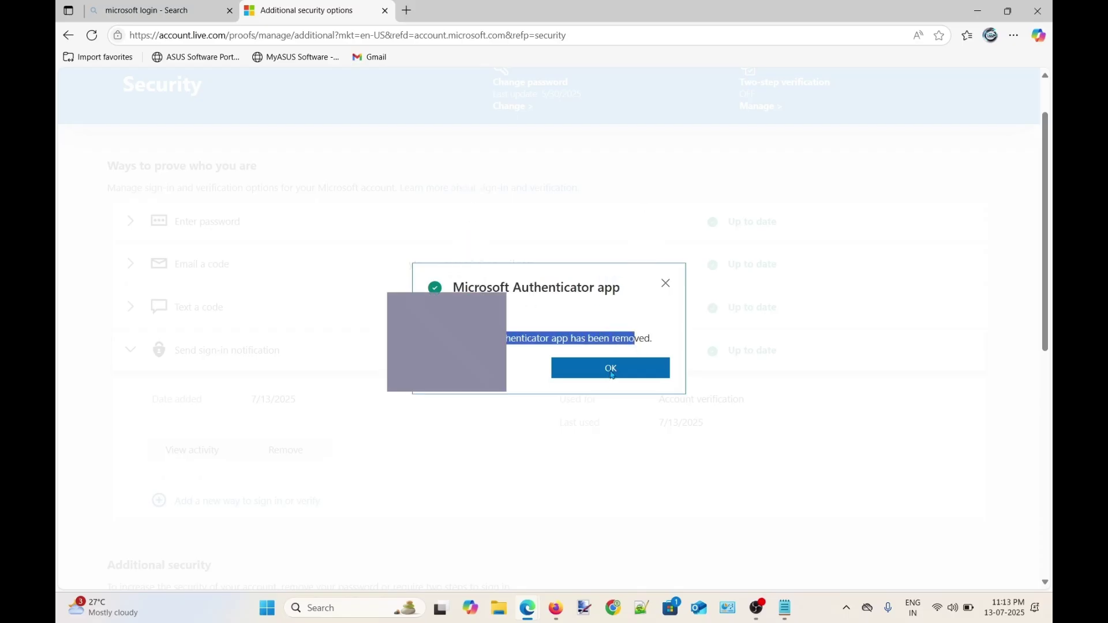
pyautogui.click(607, 372)
pyautogui.scroll(1, 571, 420)
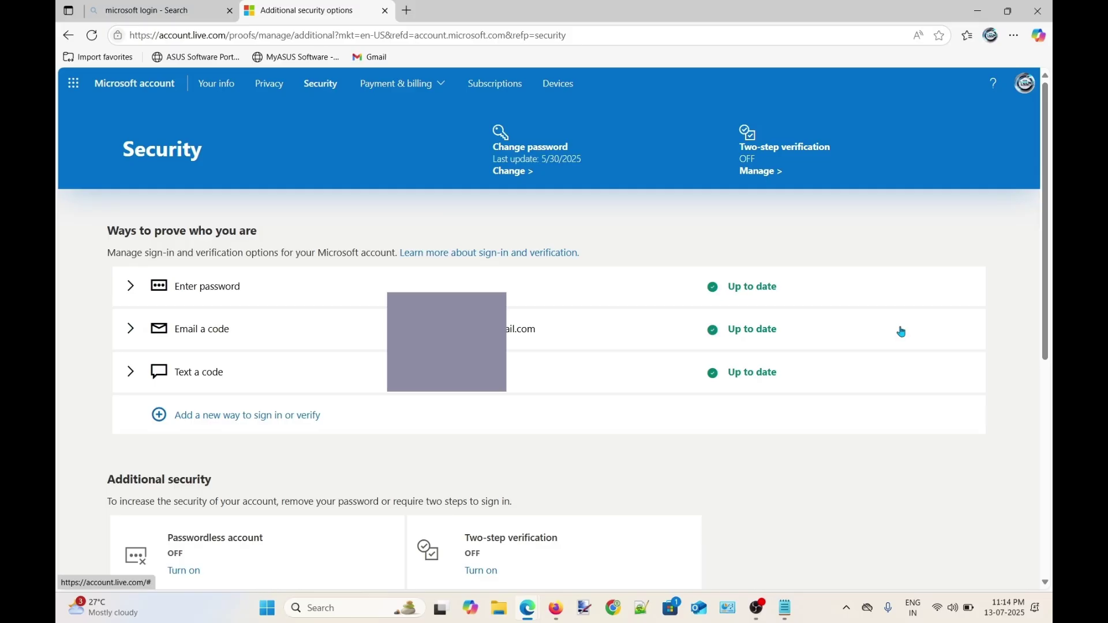
# Open an InPrivate window and go to account.microsoft.com
pyautogui.hotkey('ctrl', 'shift', 'n')
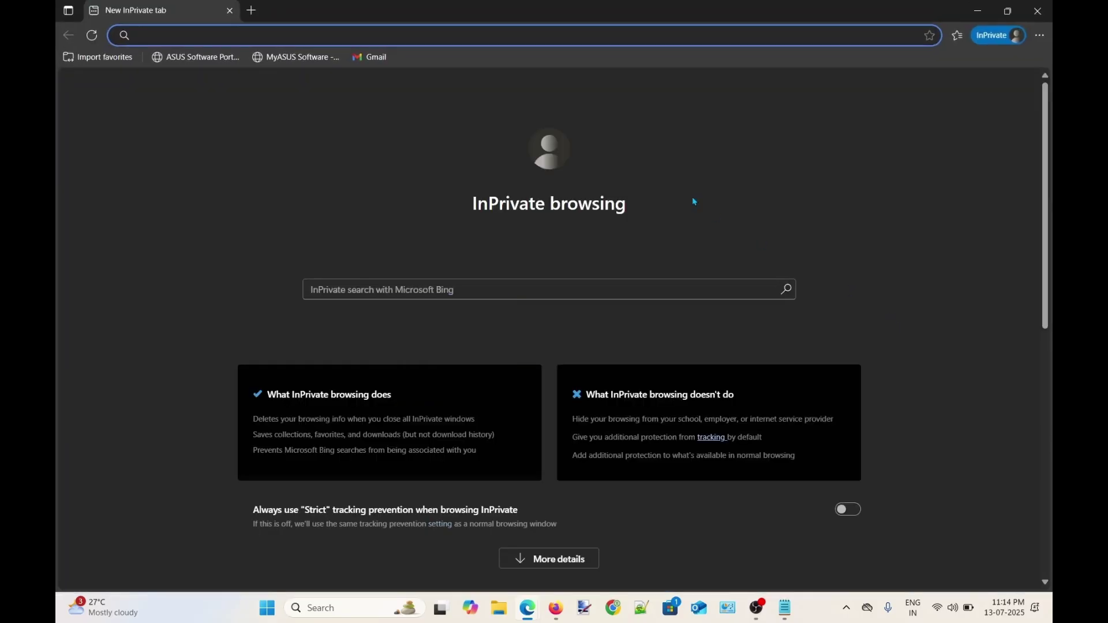
pyautogui.write('account.')
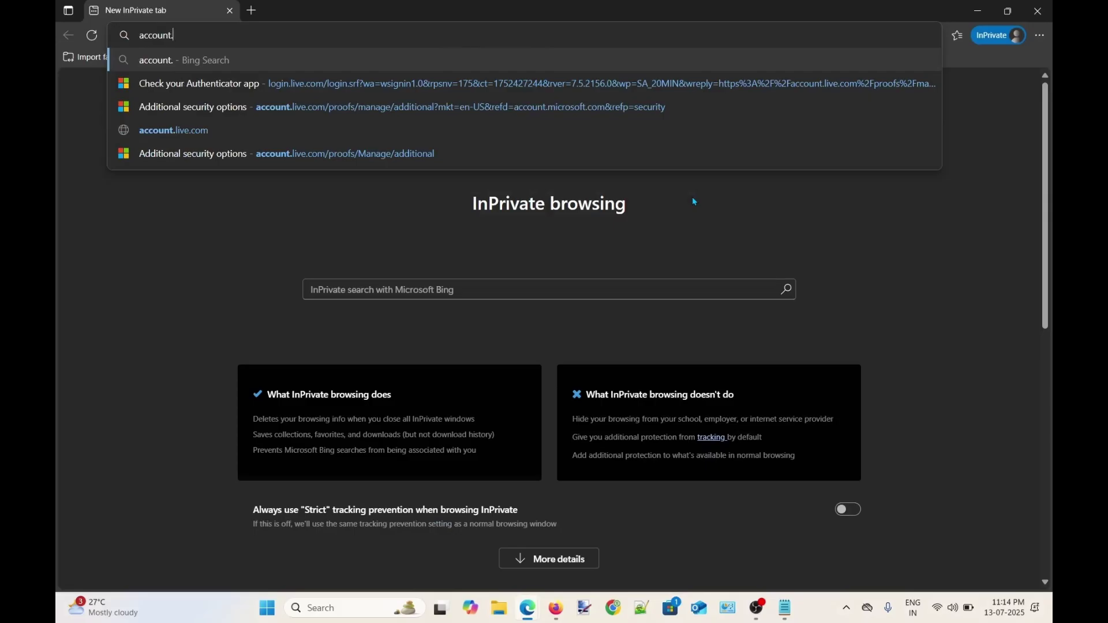
pyautogui.write('microsoft.c')
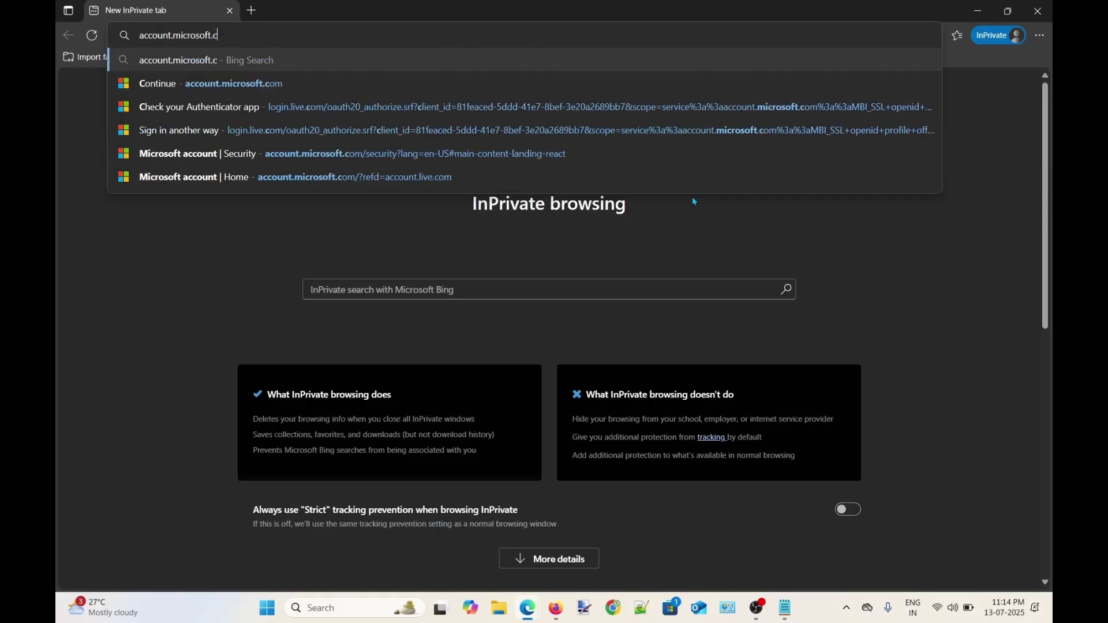
pyautogui.write('om')
pyautogui.press('Return')
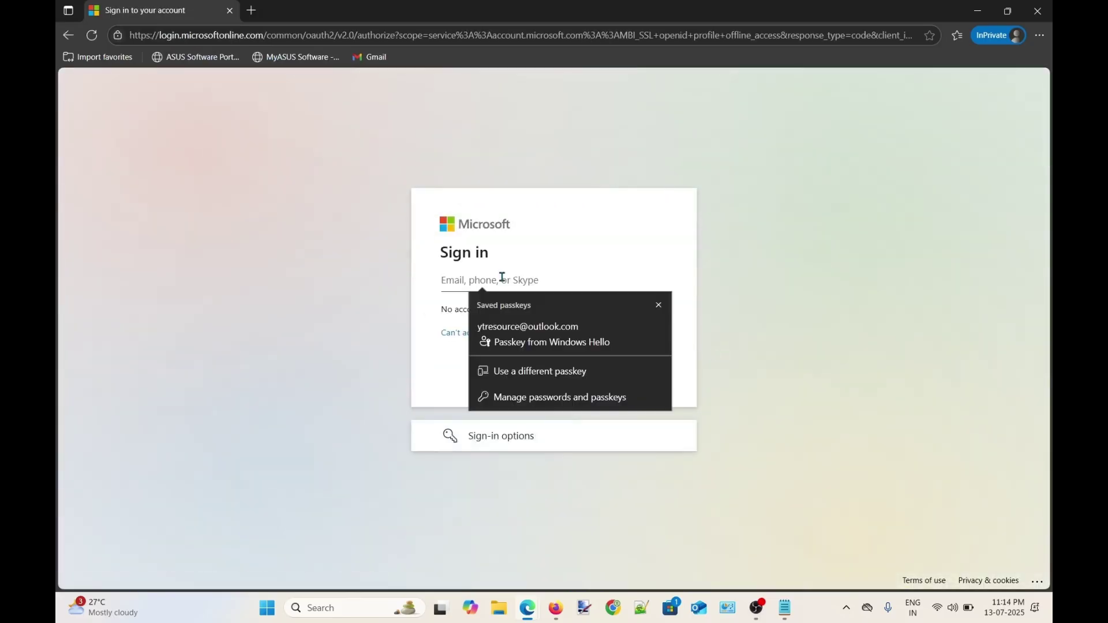
# Submit the account's email, then choose Other ways to sign in instead of a password
pyautogui.click(658, 305)
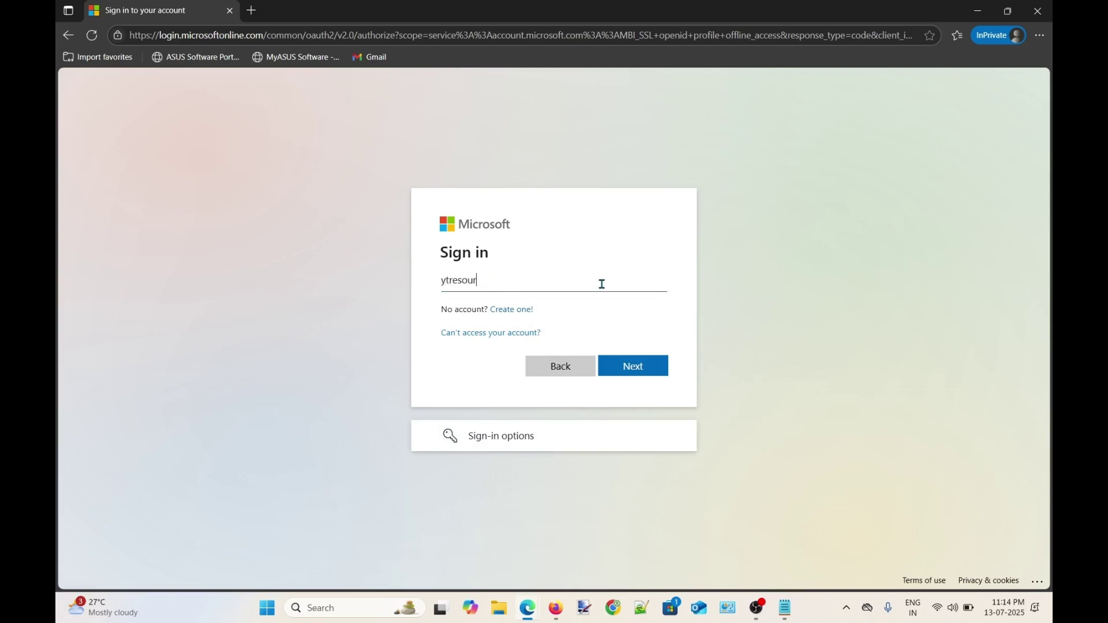
pyautogui.press('Return')
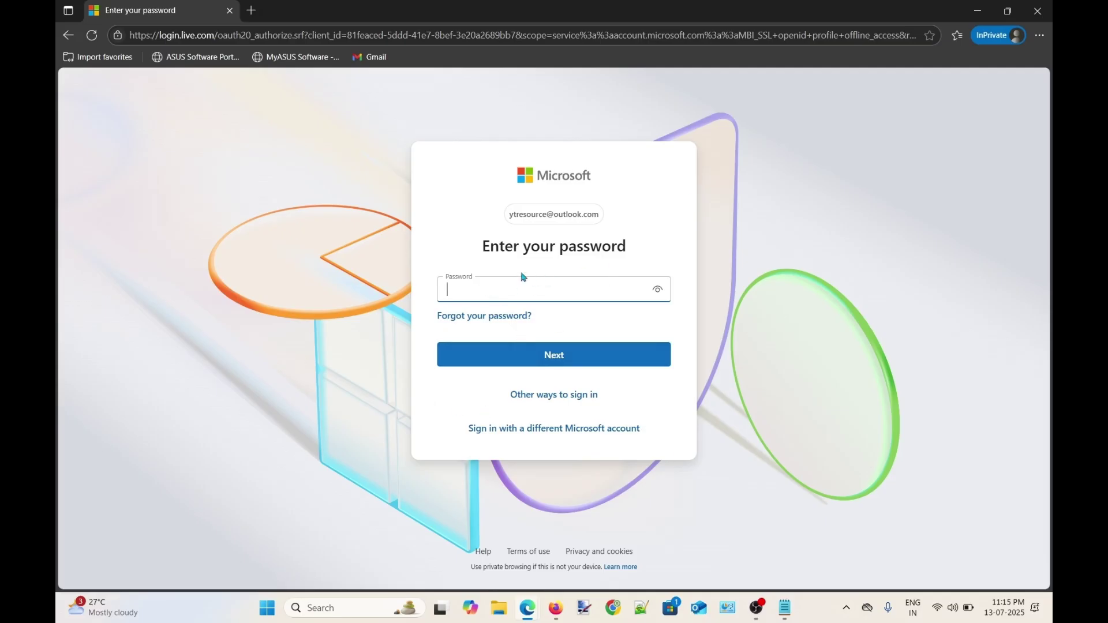
pyautogui.moveTo(482, 247); pyautogui.dragTo(625, 246)
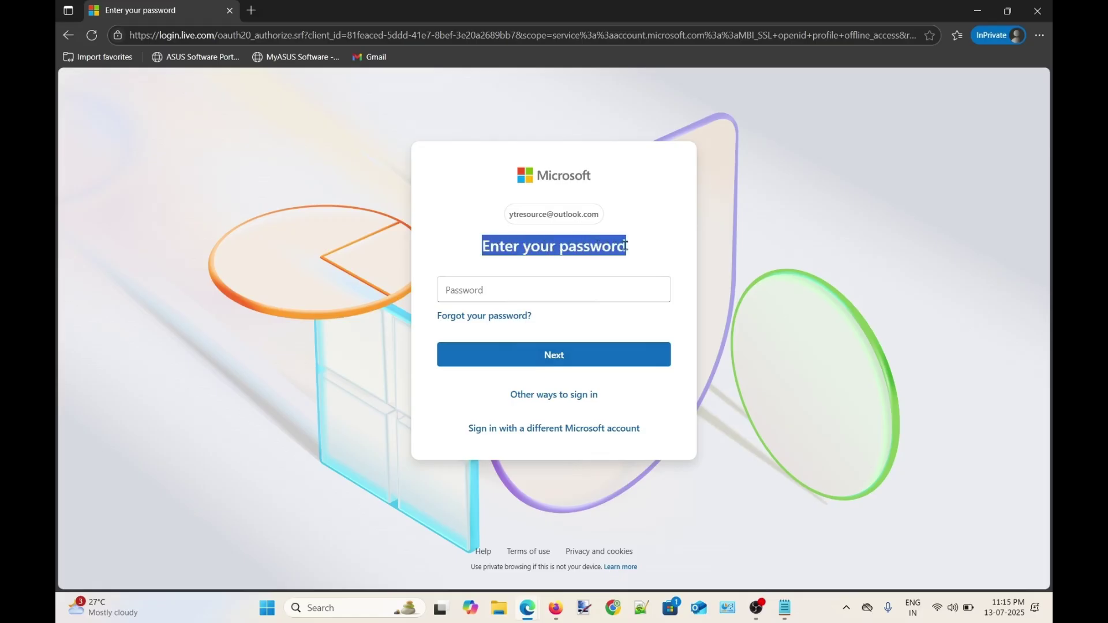
pyautogui.click(565, 248)
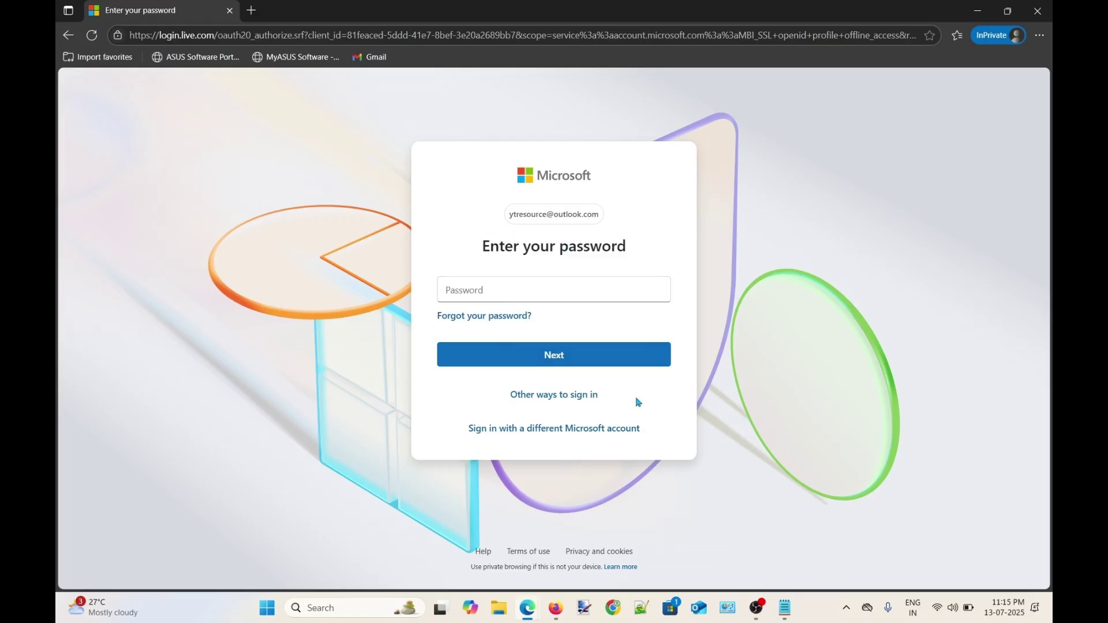
pyautogui.click(549, 394)
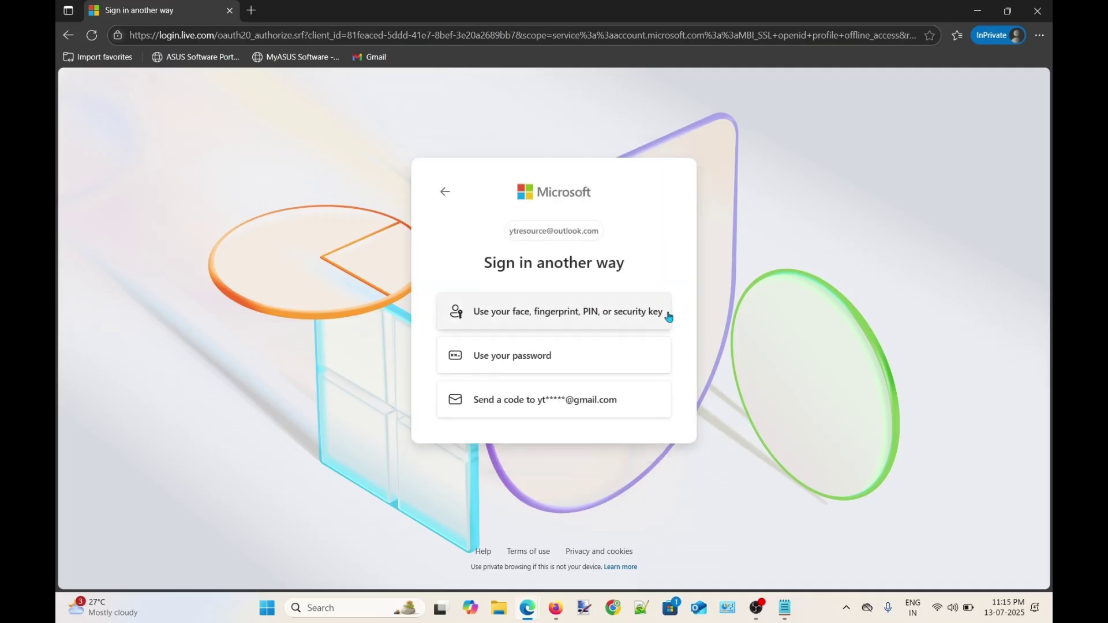
# Sign in with a passkey using the Windows Hello PIN and choose to stay signed in
pyautogui.click(644, 312)
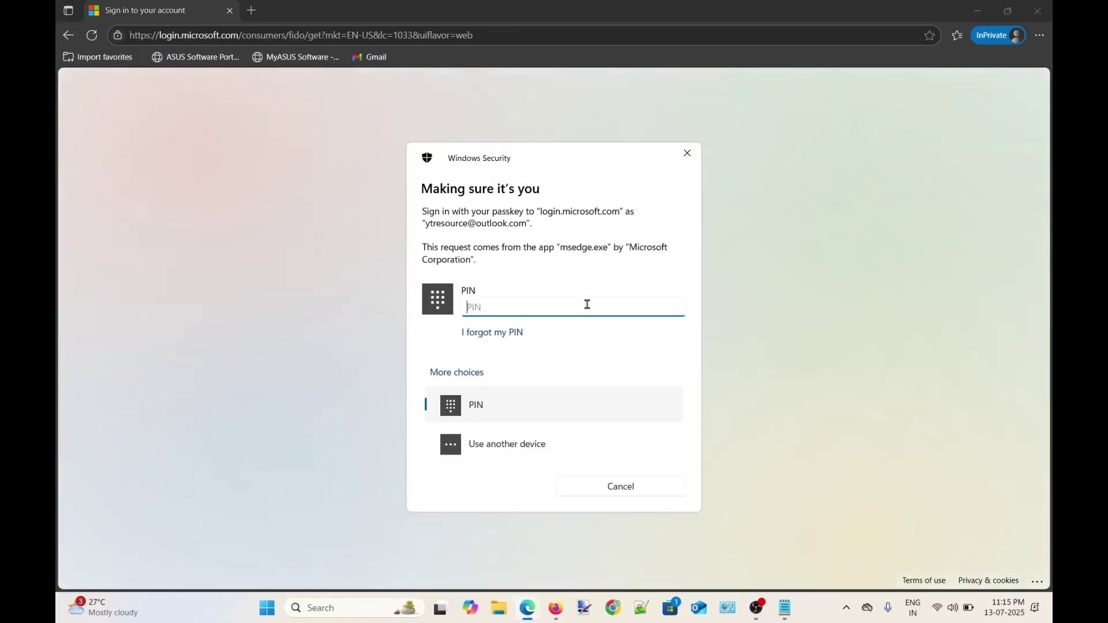
pyautogui.write('••••')
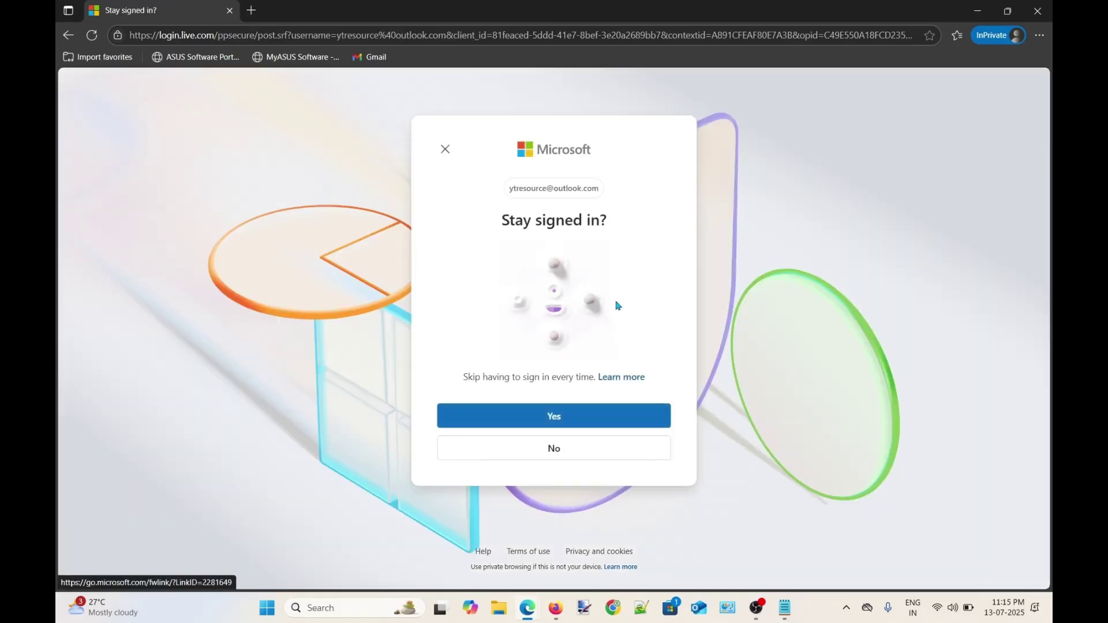
pyautogui.click(593, 416)
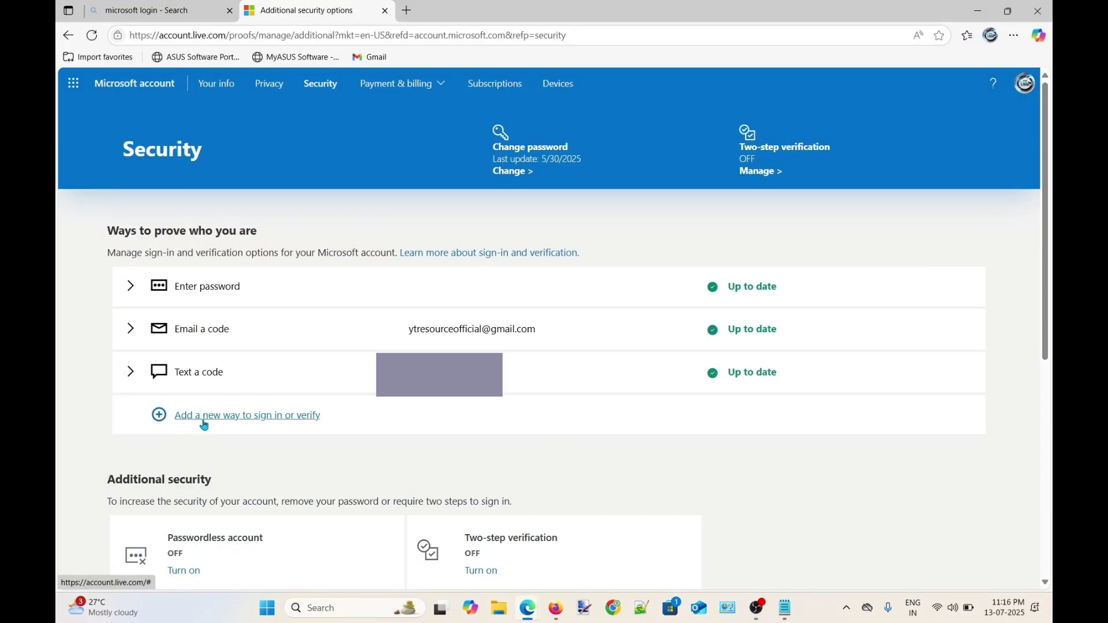
# Start adding a new sign-in method and expand Show more options to list Text a code
pyautogui.click(255, 418)
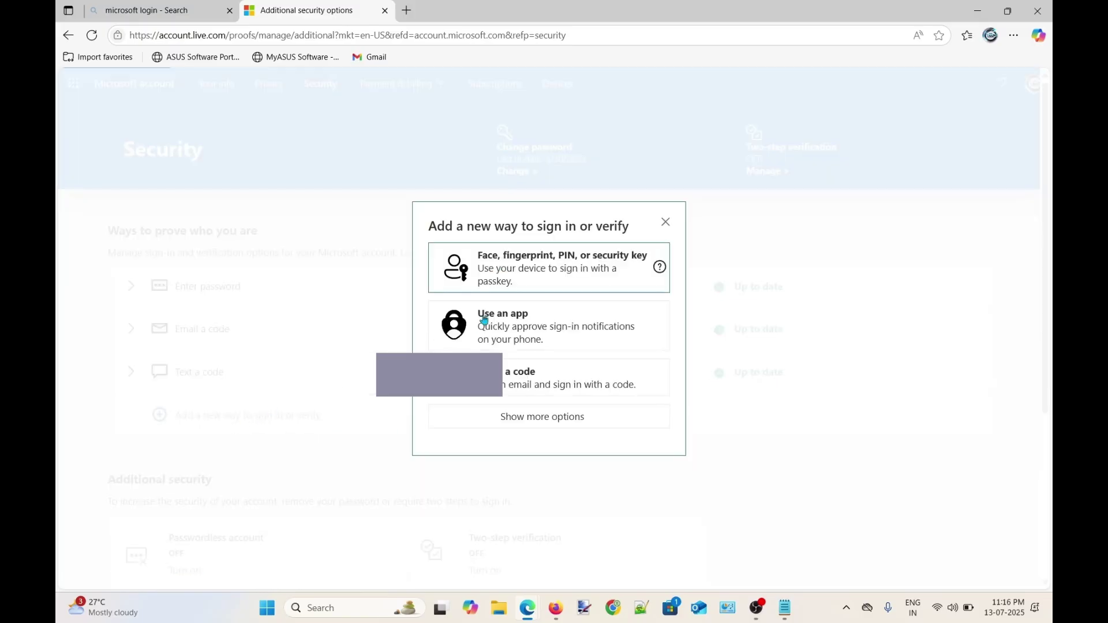
pyautogui.scroll(-2, 556, 333)
pyautogui.scroll(2, 534, 313)
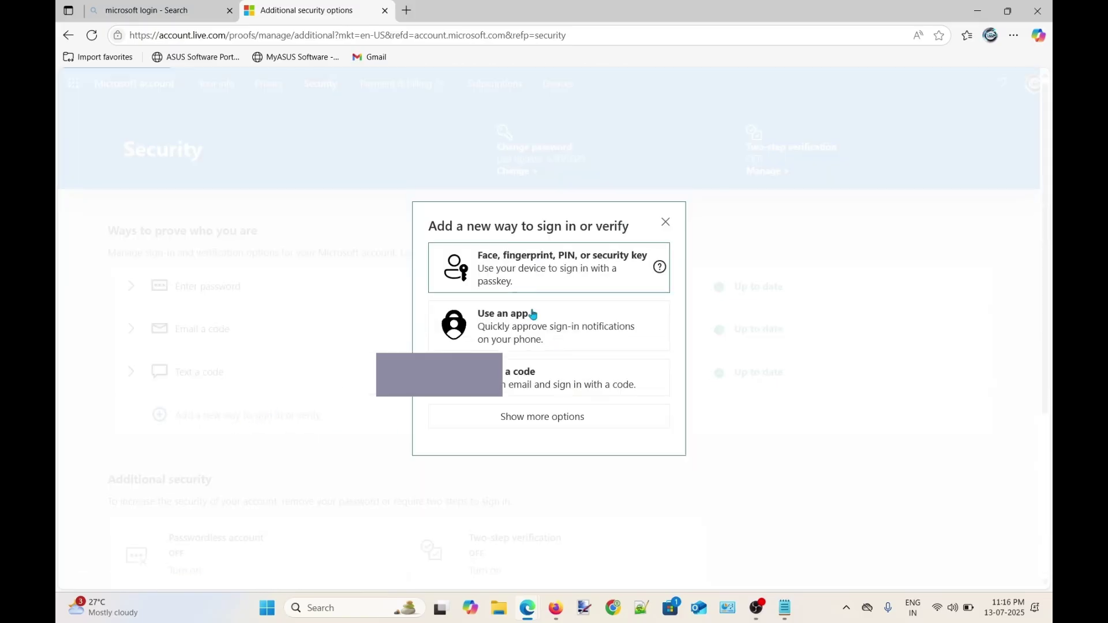
pyautogui.click(549, 412)
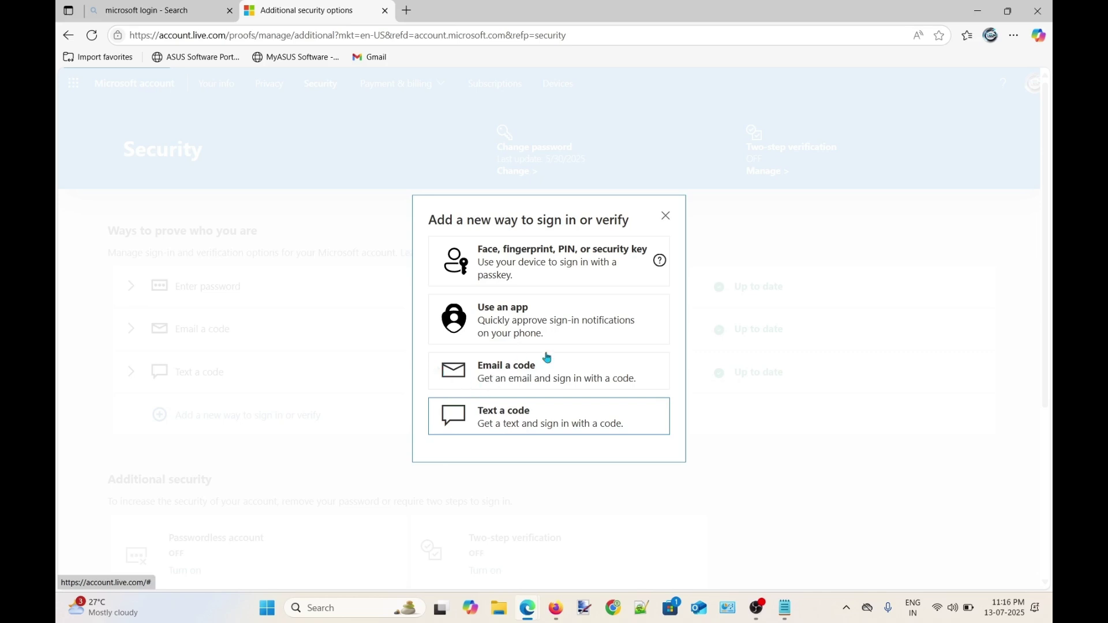